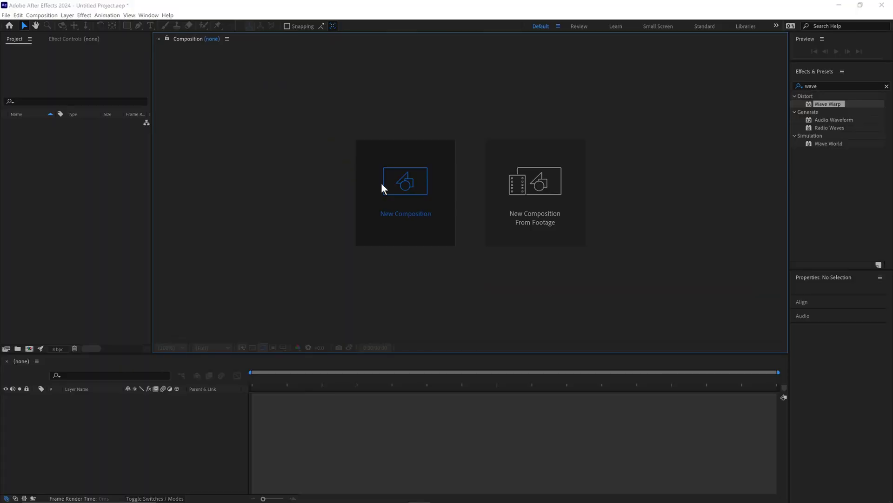
- Import the Pot file as a composition retaining layer sizes and open the Pot comp
click(381, 182)
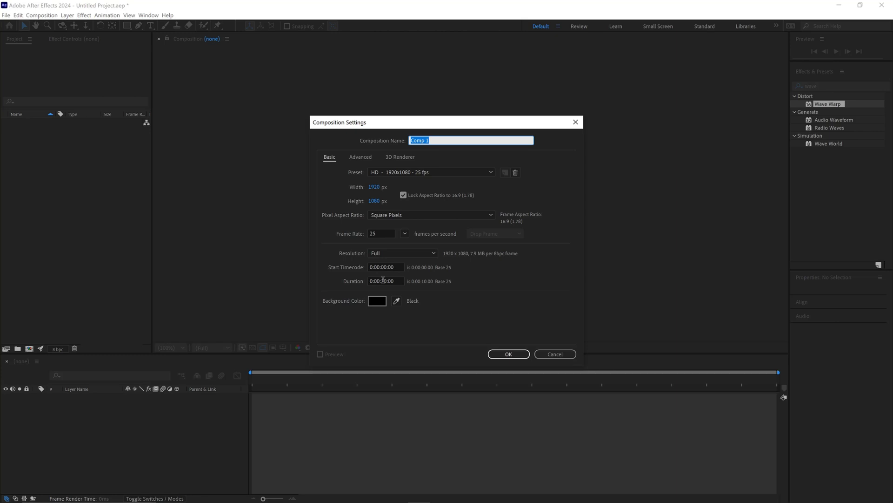
click(568, 356)
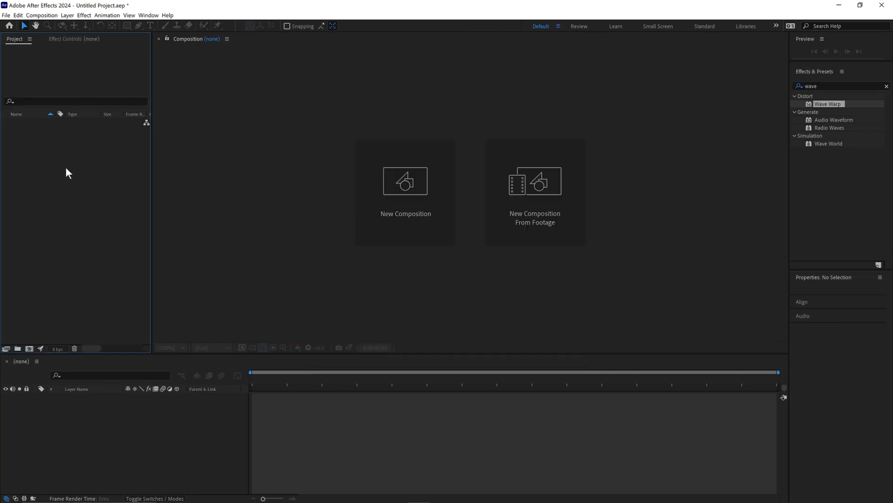
double_click(38, 185)
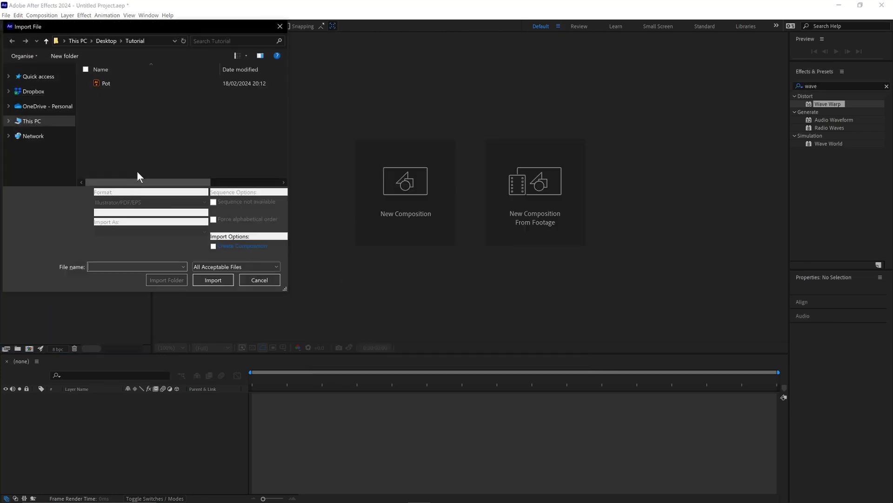
click(105, 83)
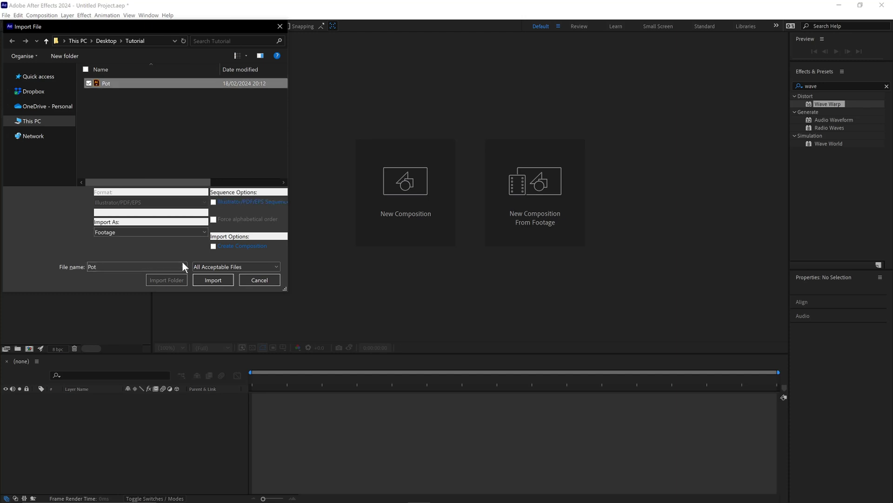
click(178, 233)
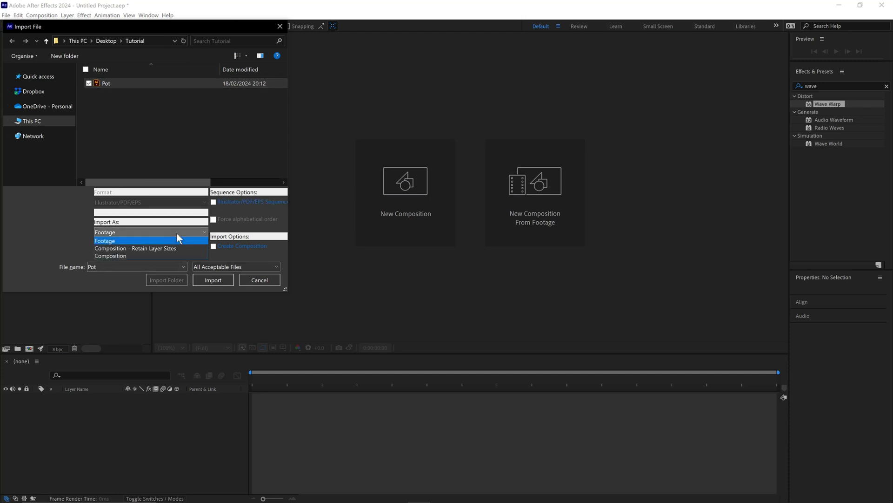
click(159, 249)
click(216, 282)
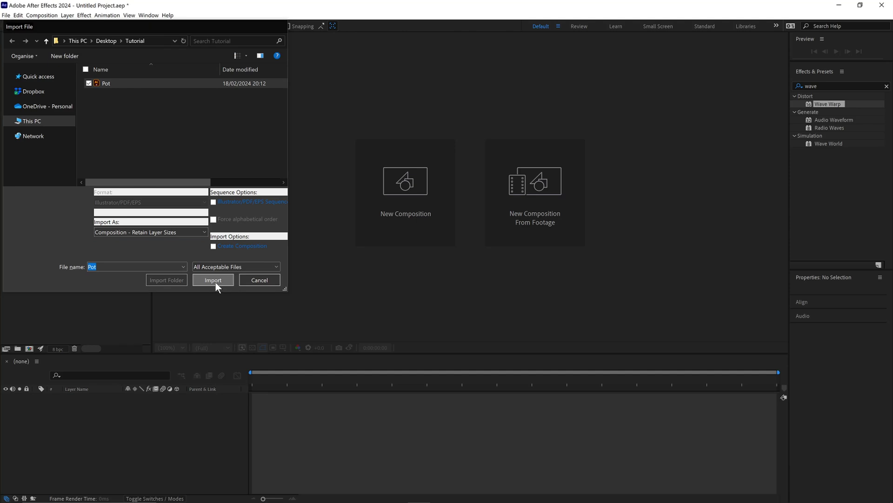
double_click(24, 122)
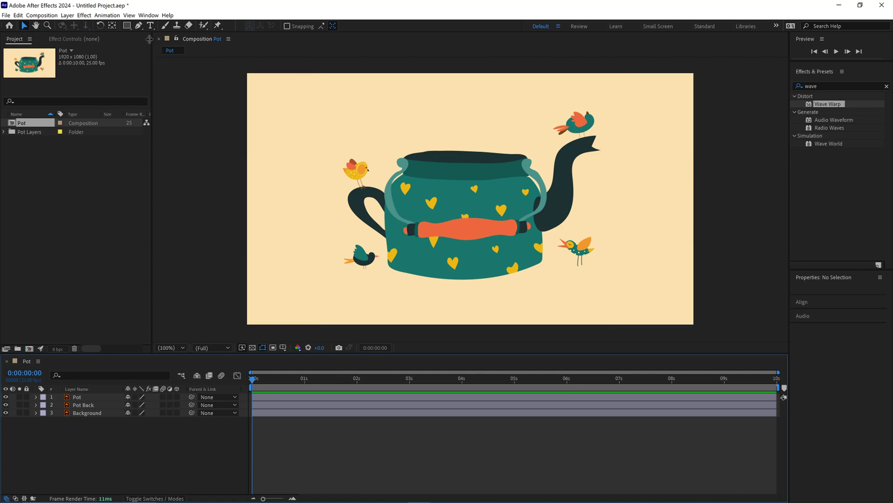
- Draw a curved two-point Pen path from above the frame into the teapot opening
click(139, 26)
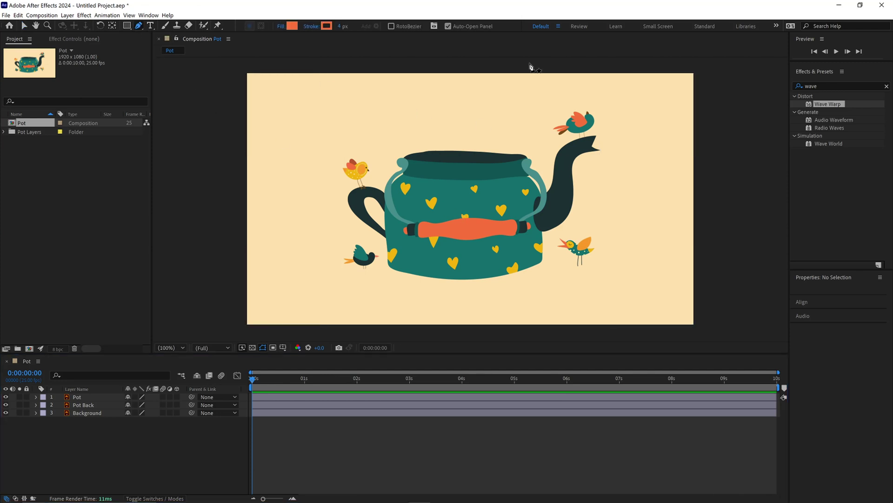
drag(530, 62, 512, 77)
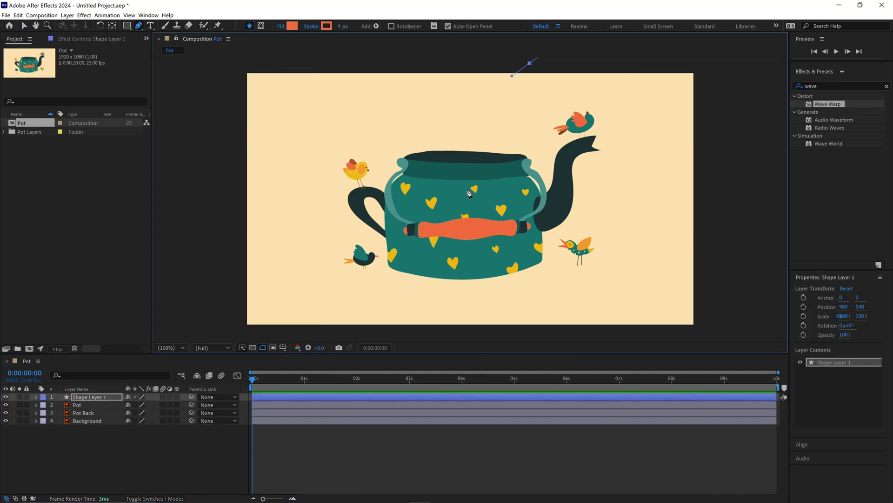
drag(466, 191, 460, 257)
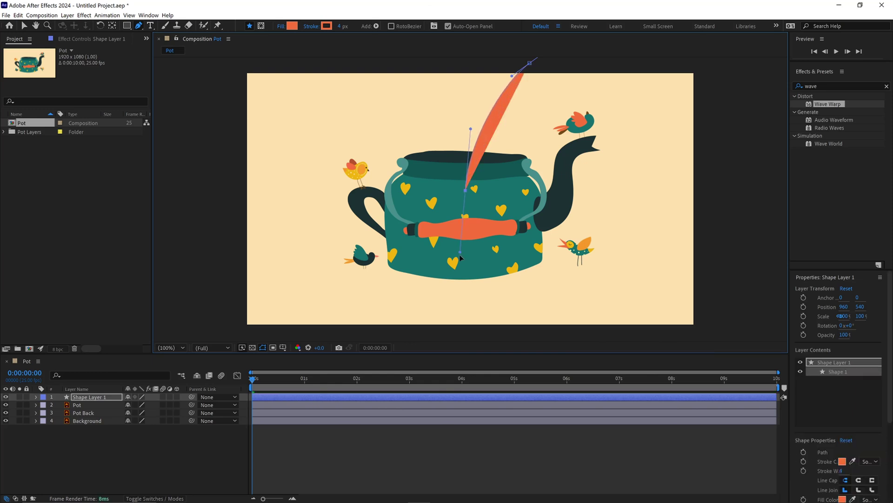
- Set the stream's fill to None and its stroke to orange at 54 px width
alt+click(292, 28)
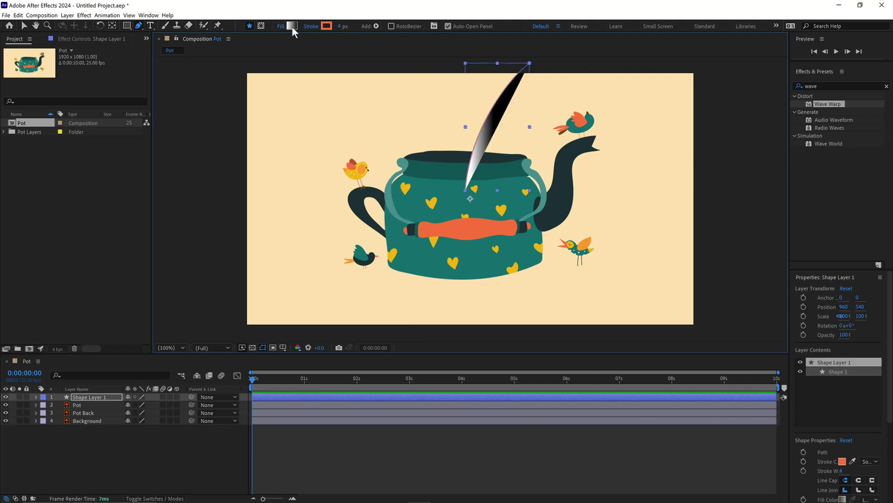
alt+click(292, 26)
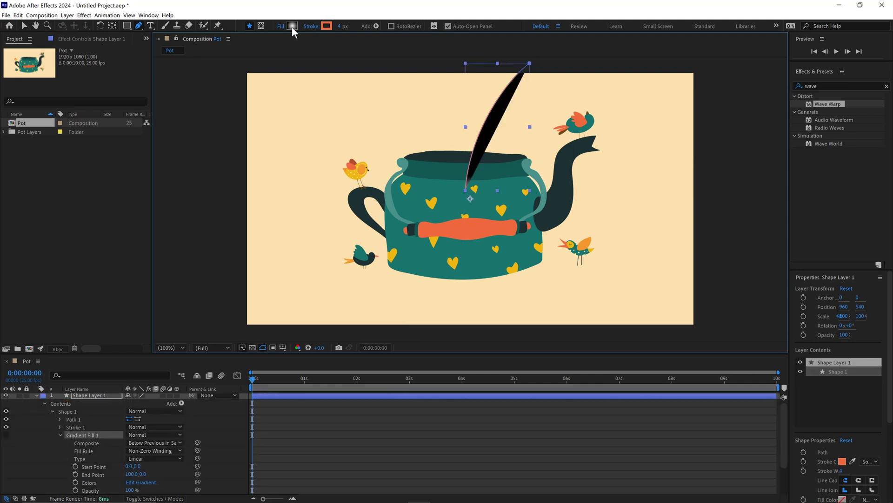
alt+click(292, 26)
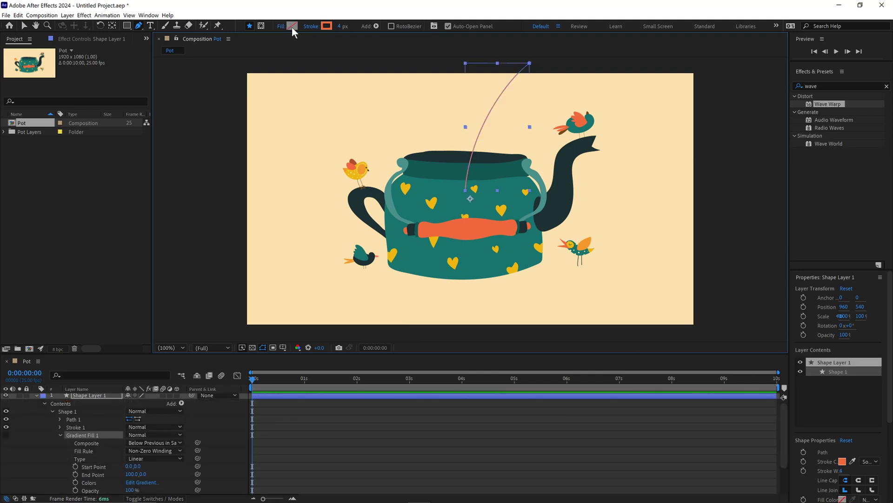
click(326, 26)
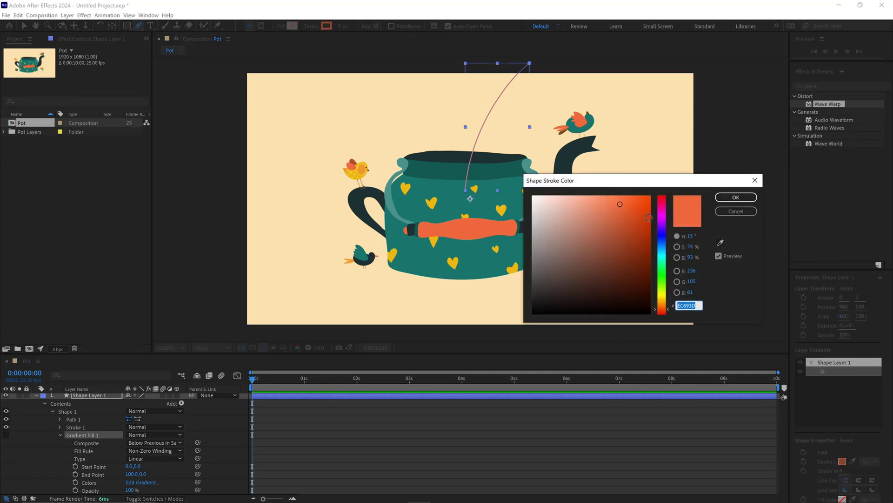
click(735, 197)
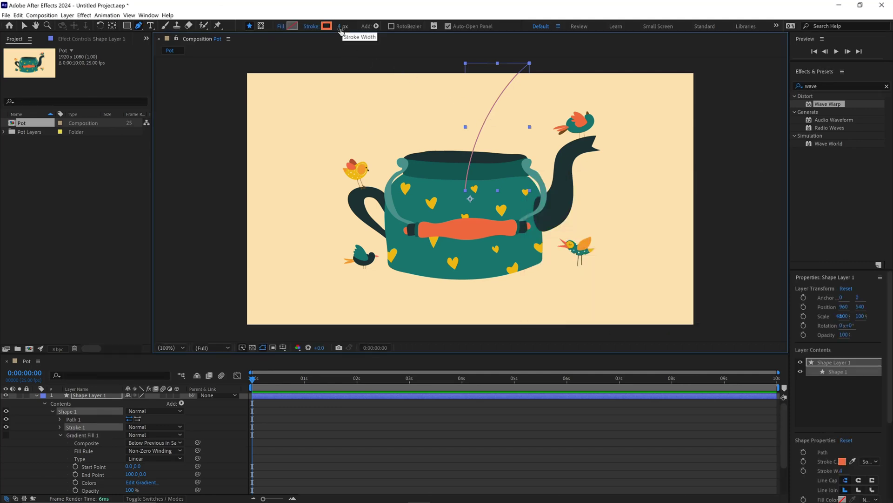
drag(341, 28, 372, 28)
- Set the stream stroke's taper Start Length to 100% and its Line Cap to Round Cap
click(60, 433)
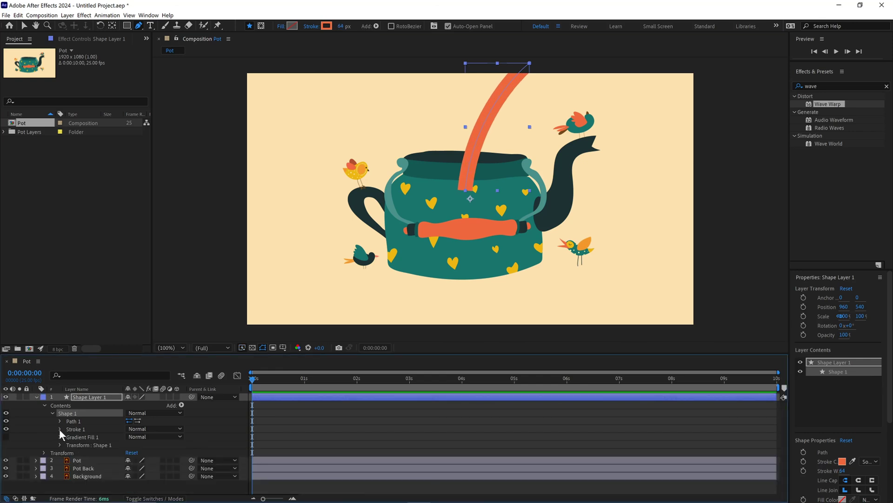
click(60, 429)
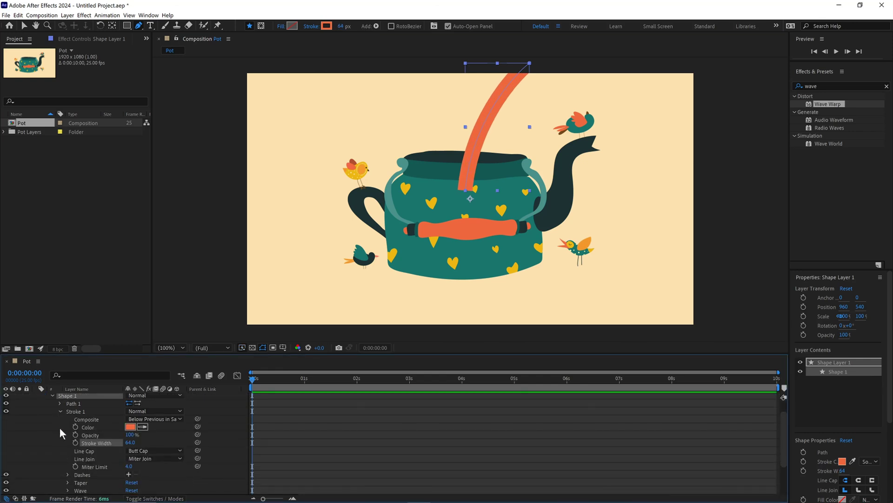
click(68, 482)
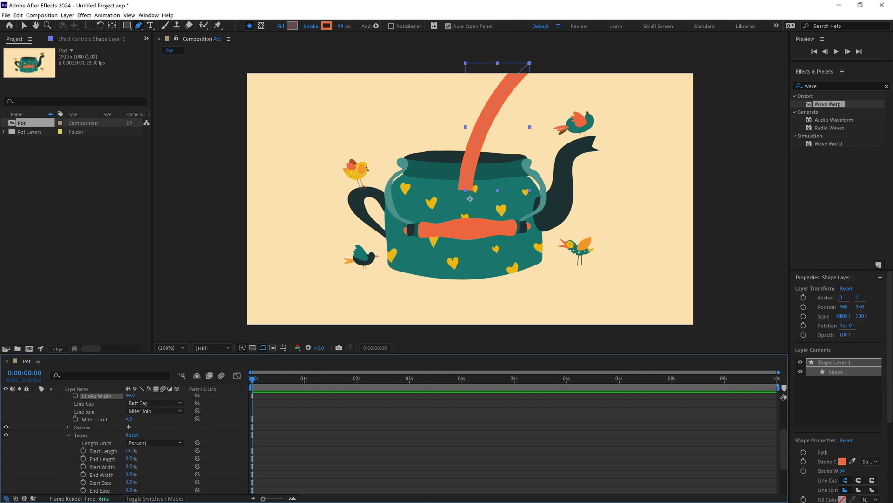
drag(129, 450, 189, 442)
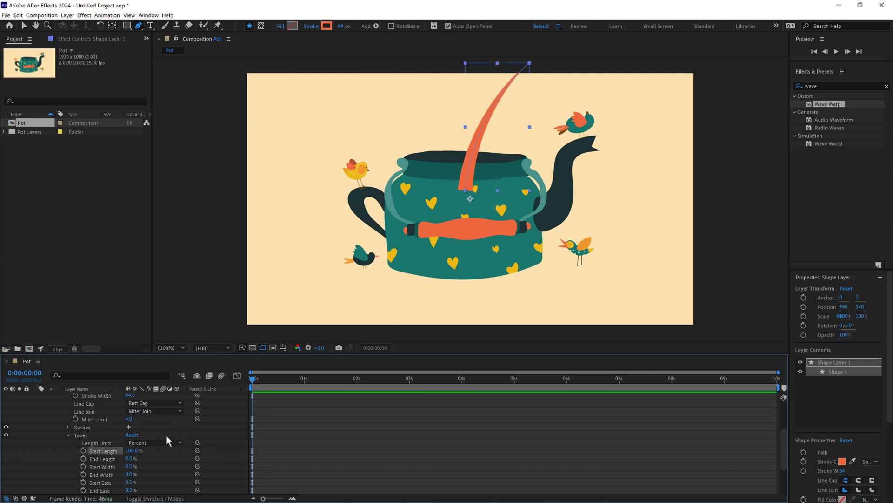
click(169, 403)
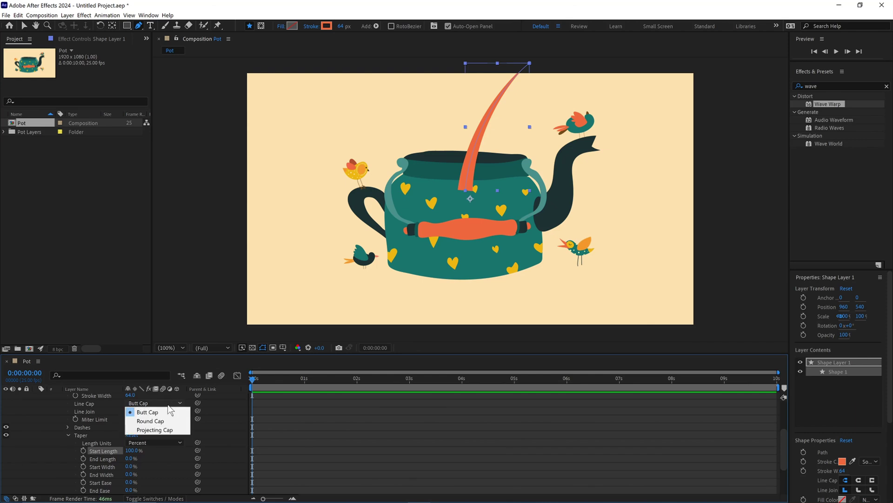
click(166, 421)
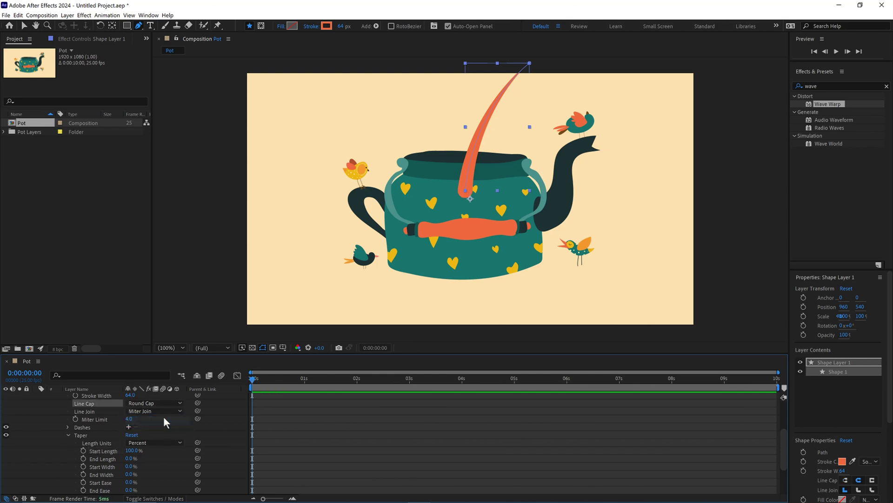
- Apply Roughen Edges to the stream from an Effects & Presets search for 'rough'
click(829, 85)
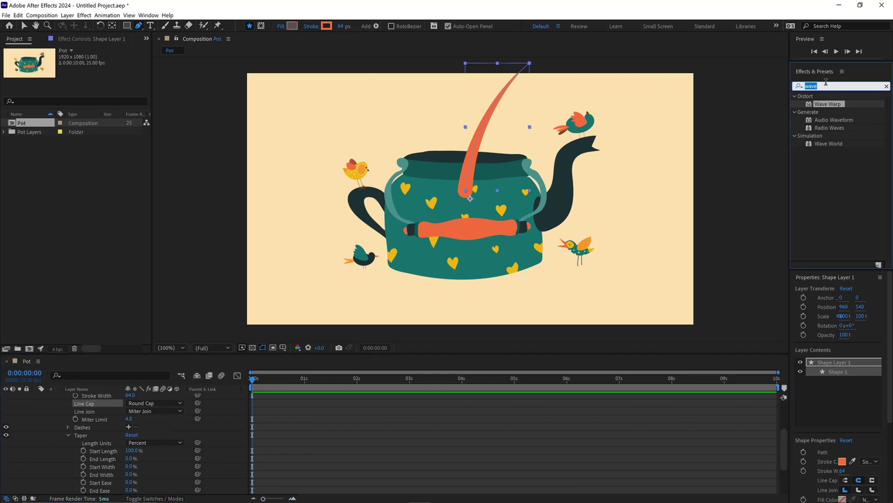
text(rough)
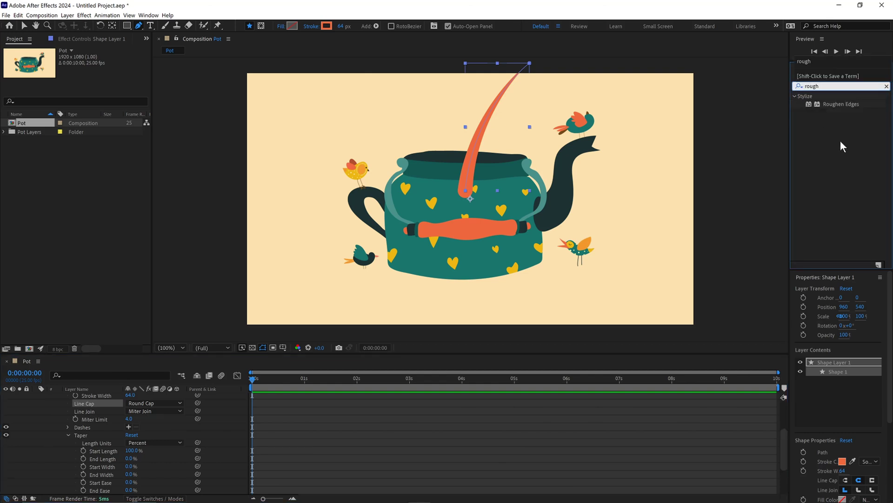
drag(848, 104, 493, 106)
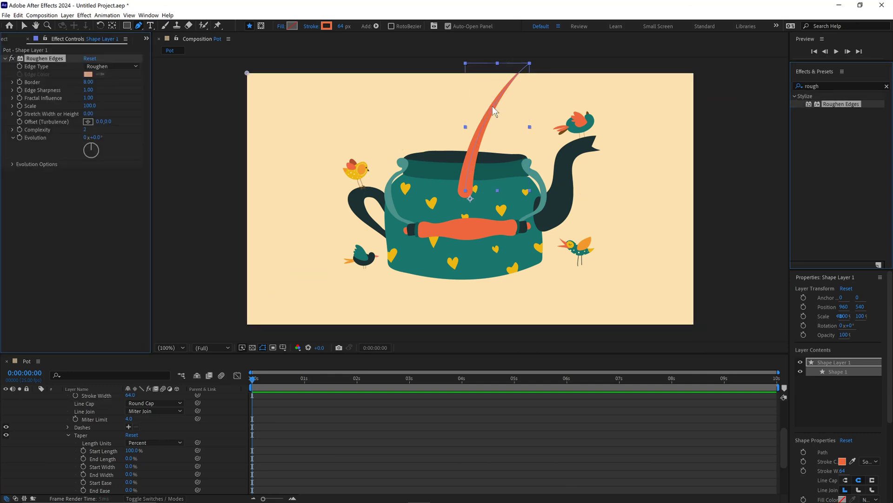
key(v)
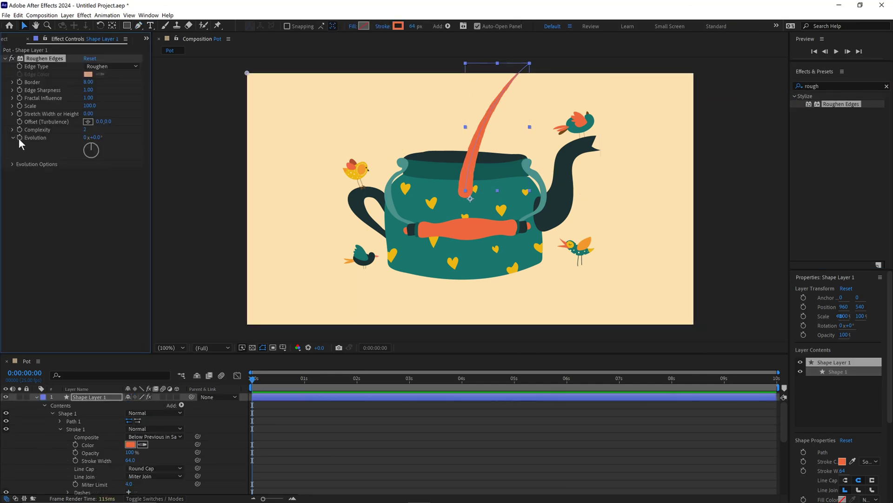
- Set Roughen Edges Evolution to 20 revolutions at the composition's end and preview
click(782, 384)
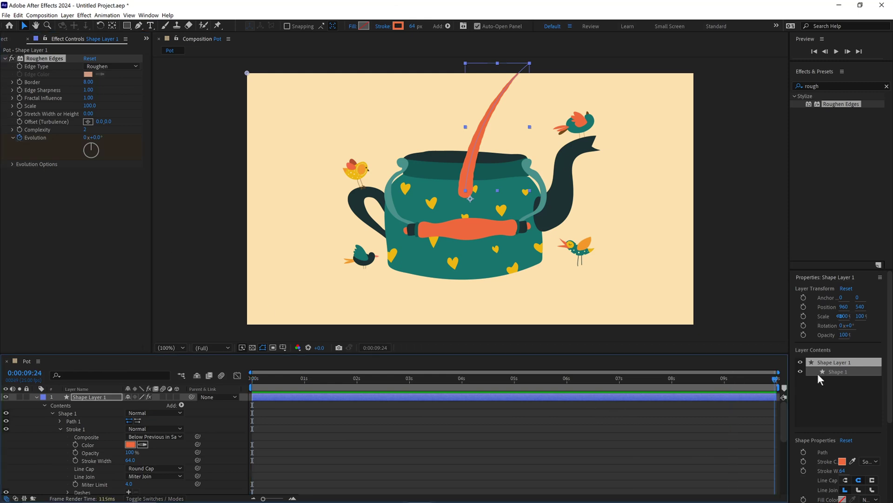
click(86, 137)
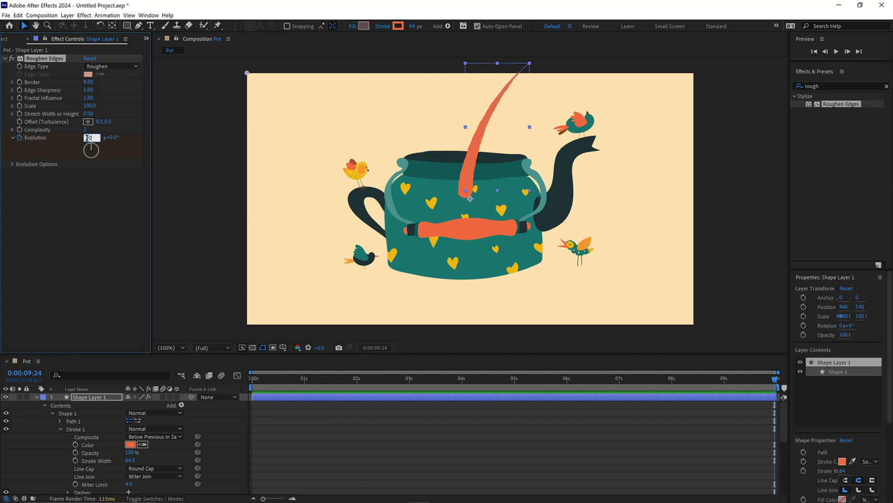
text(20)
key(Return)
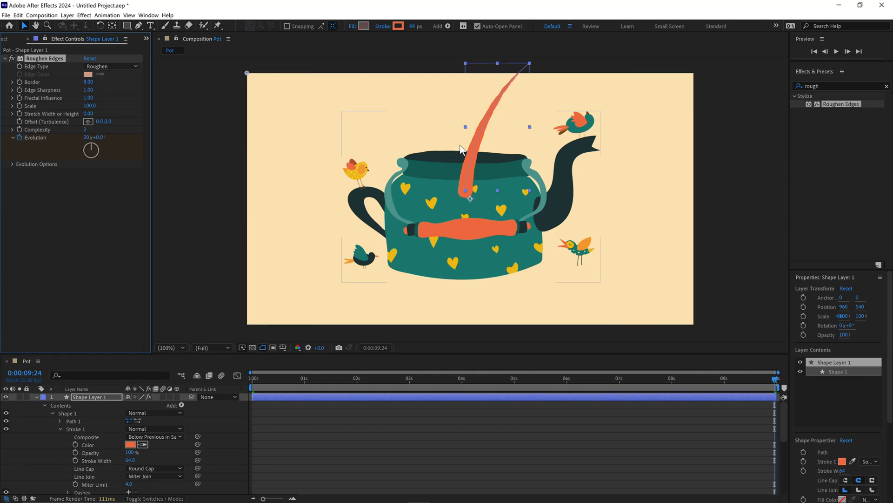
scroll(467, 146, up, 4)
scroll(499, 203, down, 2)
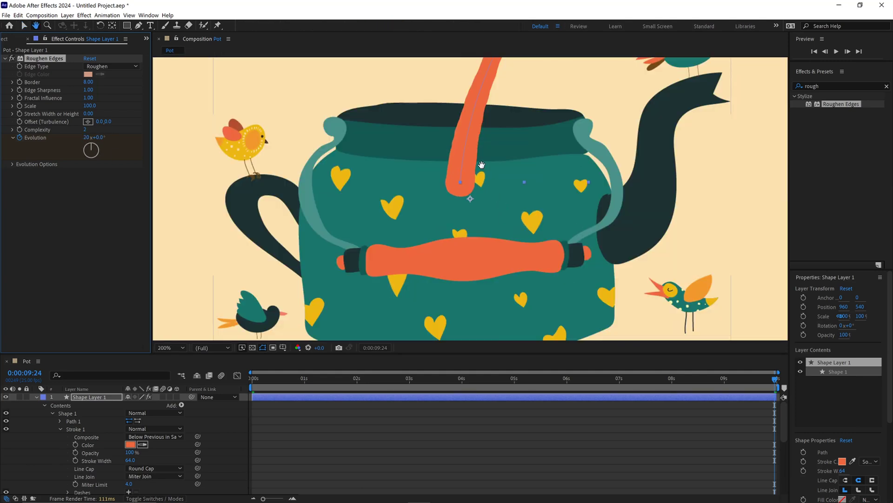
key(space)
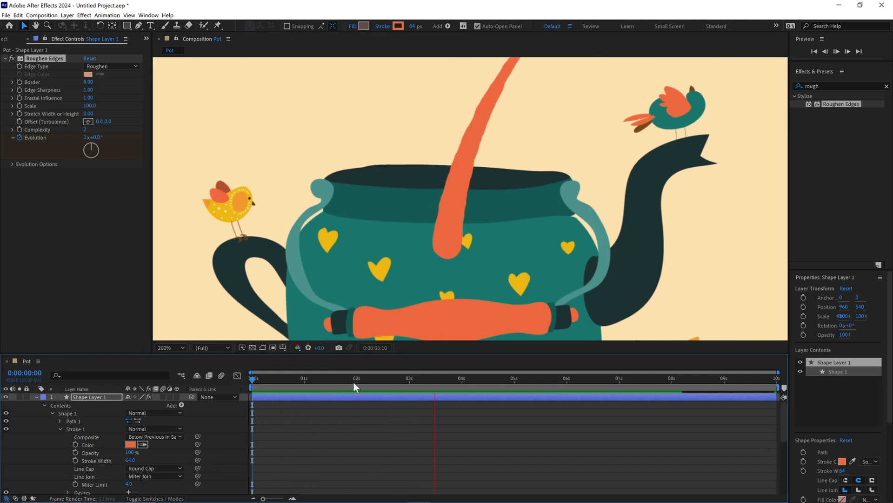
- Add Trim Paths to the stream shape and bring its End down to 0%
key(space)
click(181, 405)
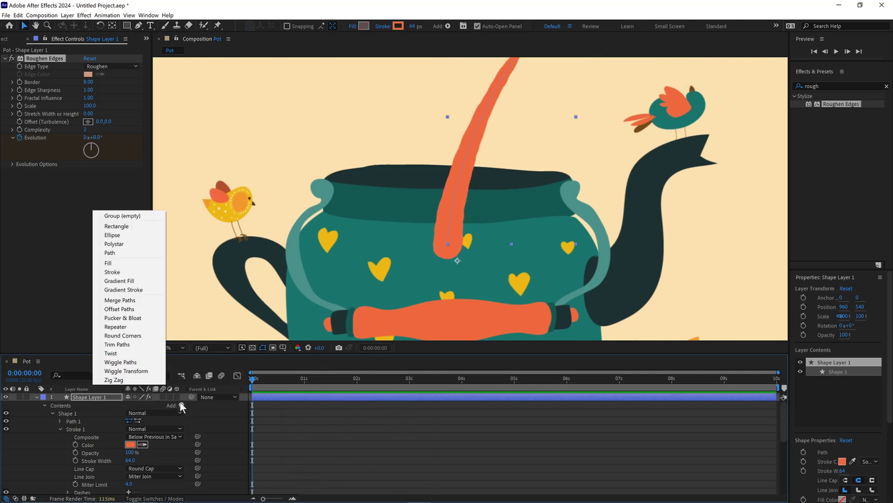
click(133, 344)
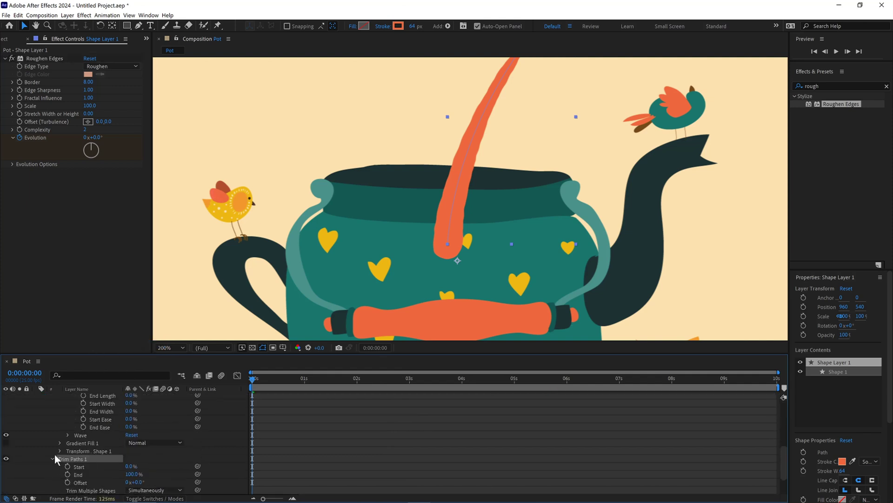
scroll(91, 448, down, 3)
key(shift+slash)
drag(130, 451, 60, 451)
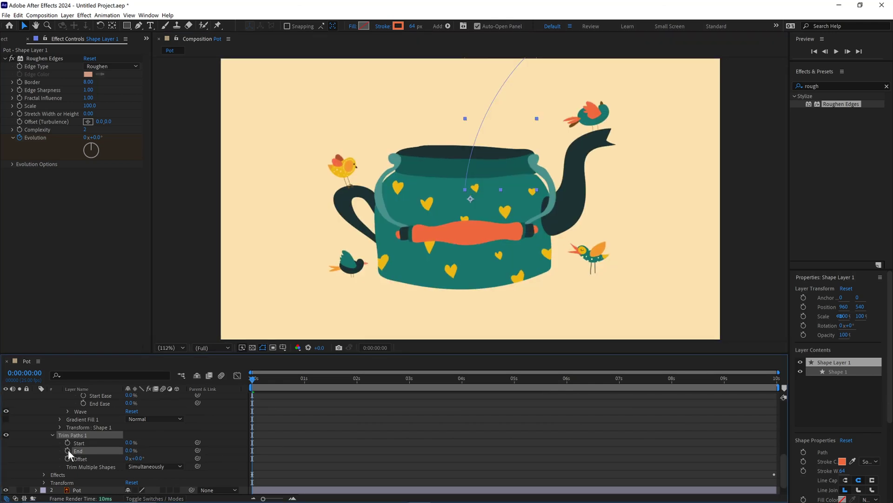
- Keyframe Trim Paths End to 100% at 1 s, and Start from 0% at 3 s to 100% at 4 s
click(303, 382)
drag(130, 451, 198, 452)
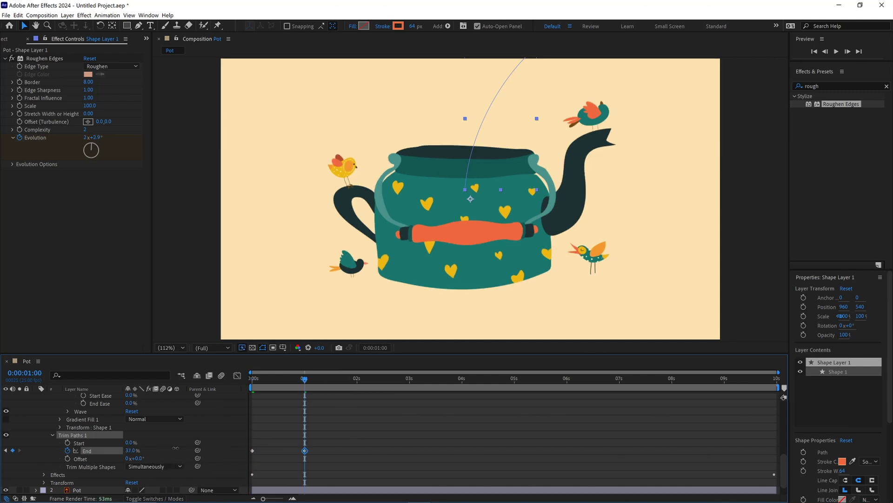
click(409, 378)
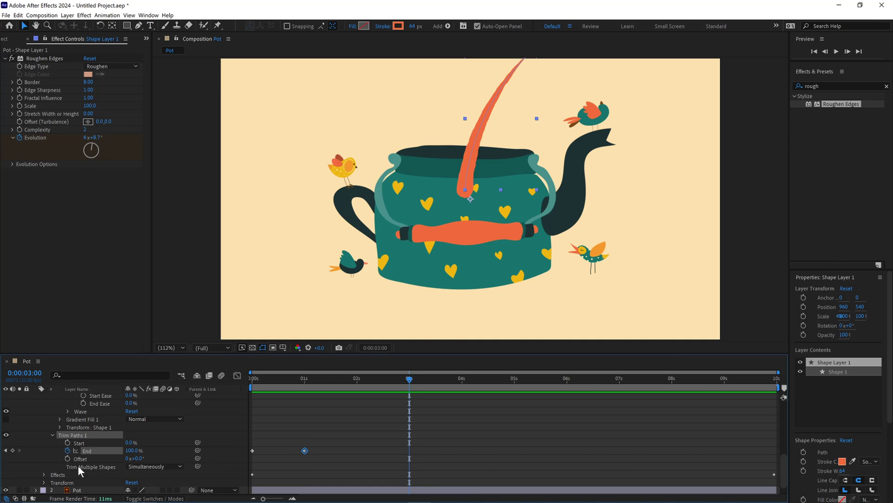
click(68, 443)
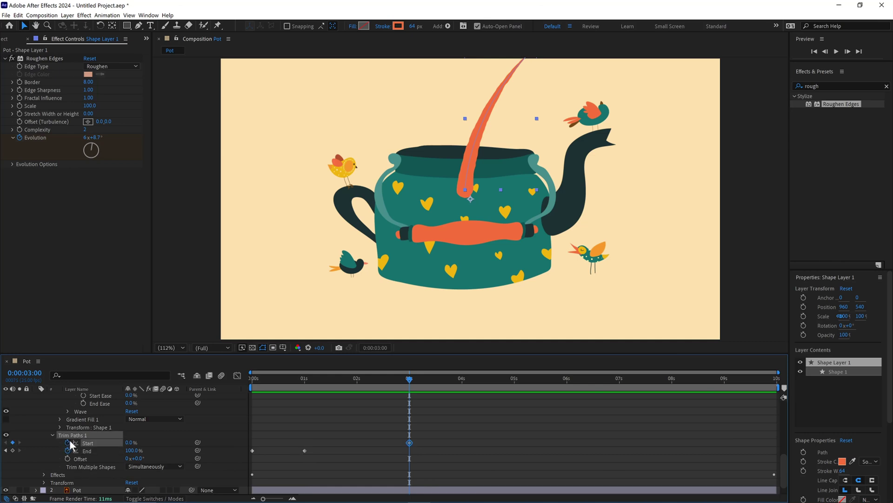
click(462, 379)
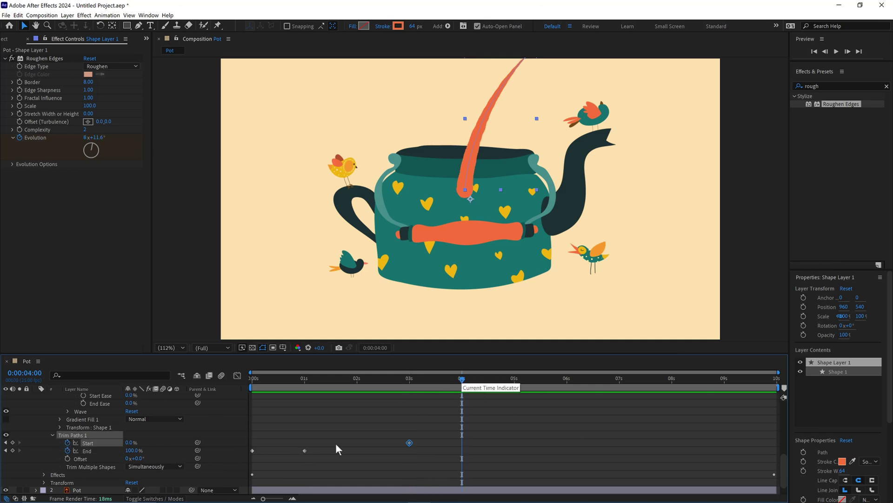
drag(131, 442, 211, 435)
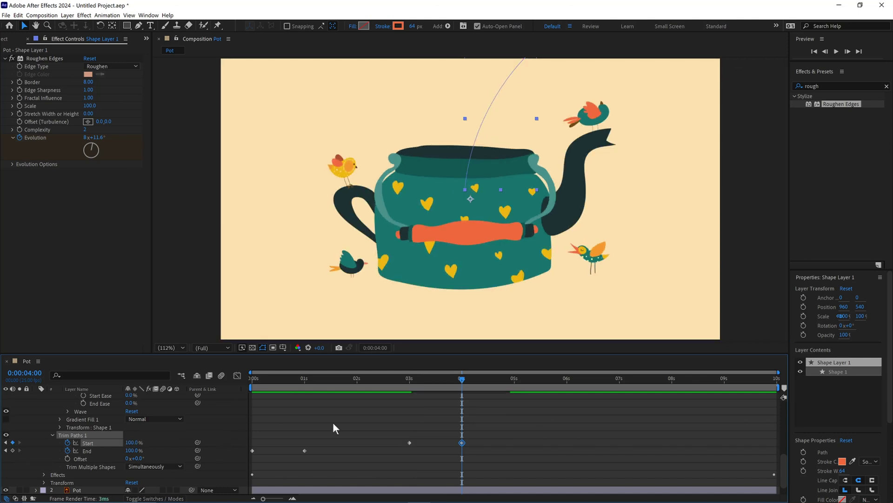
scroll(340, 421, up, 3)
- Move Shape Layer 1 below the Pot layer, then rewind and preview the pour
click(367, 384)
scroll(167, 427, up, 5)
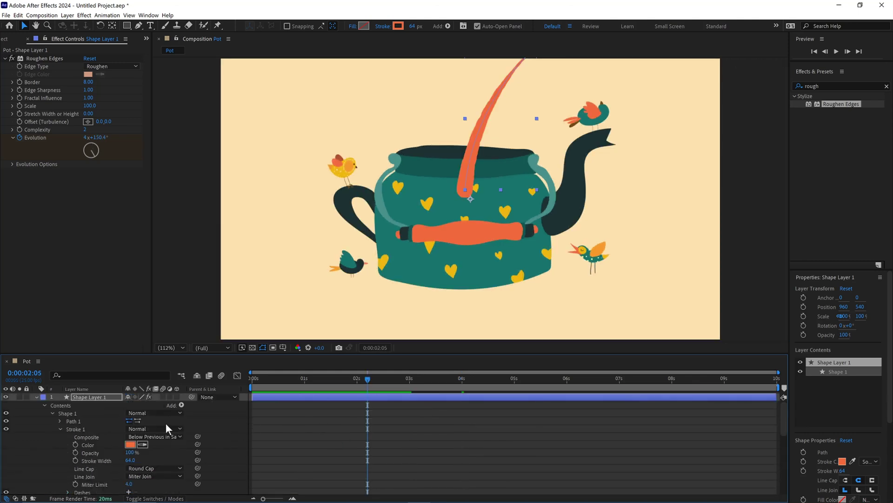
click(36, 397)
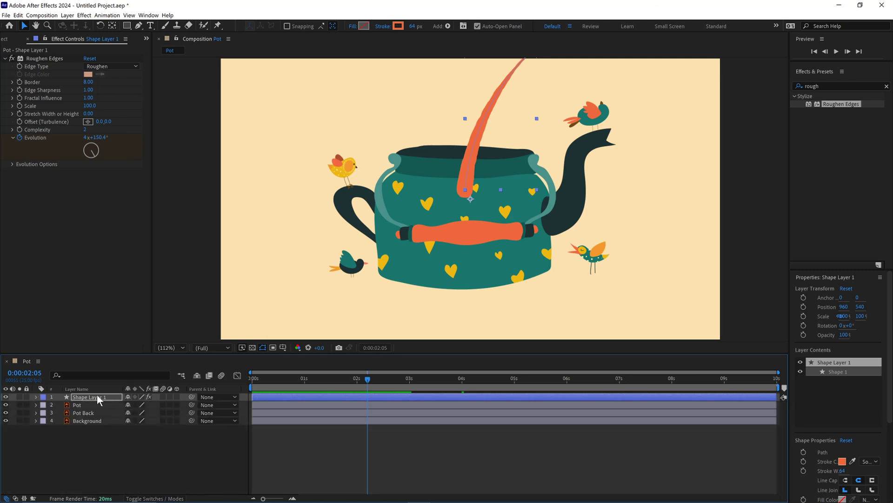
drag(97, 397, 97, 407)
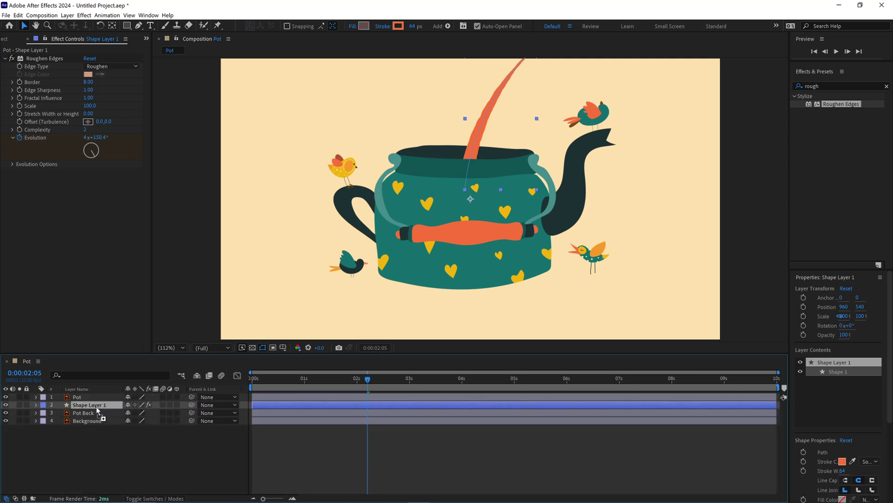
drag(340, 378, 243, 387)
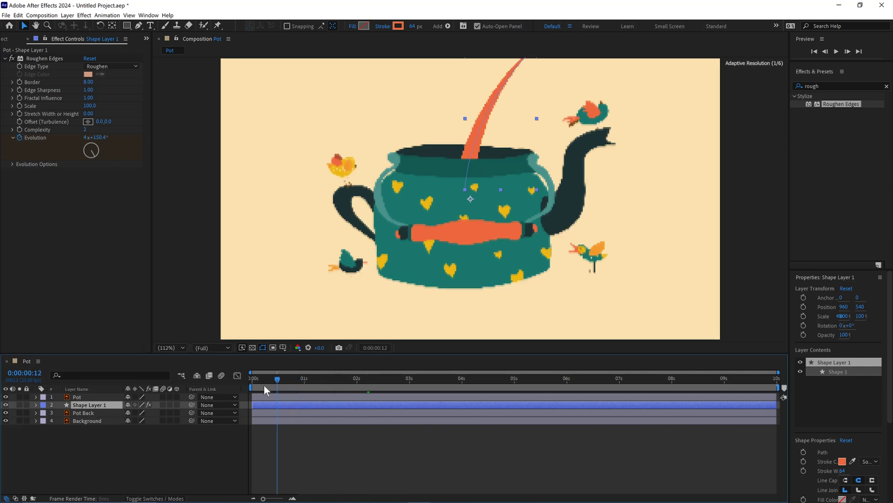
key(space)
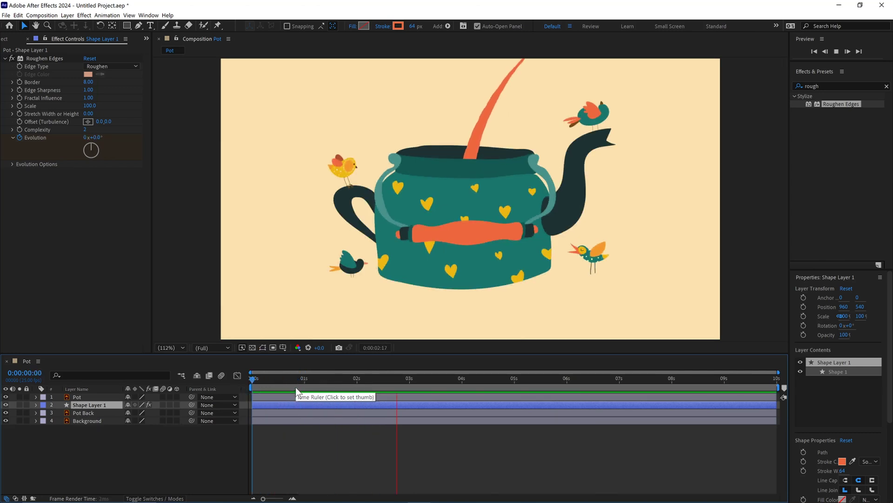
- Trace a closed Pen outline around the teapot's opening, creating Shape Layer 2
click(273, 378)
click(139, 26)
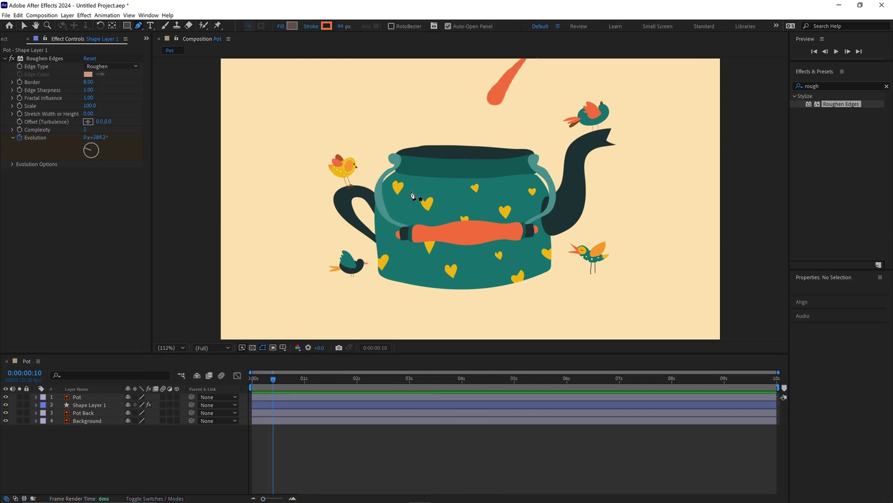
drag(411, 190, 412, 149)
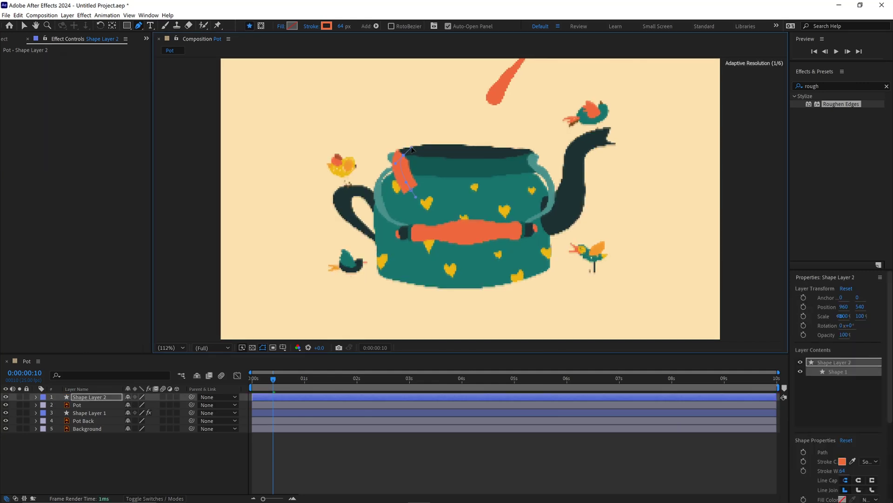
drag(475, 152, 531, 165)
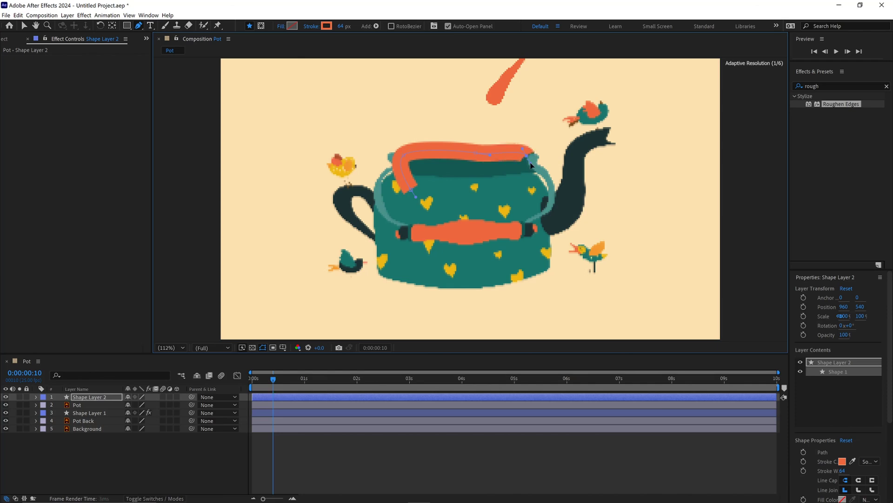
click(511, 189)
click(412, 192)
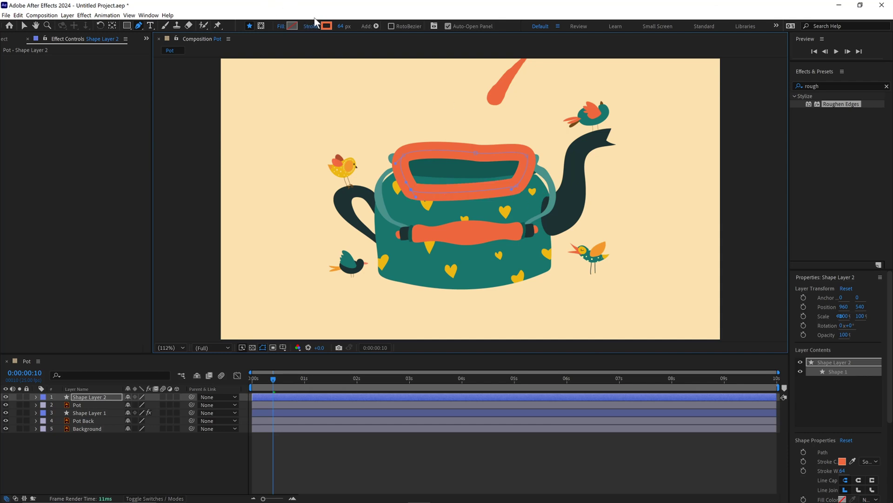
- Thin the shape's stroke and fill it with the same orange as the stream
drag(339, 25, 309, 31)
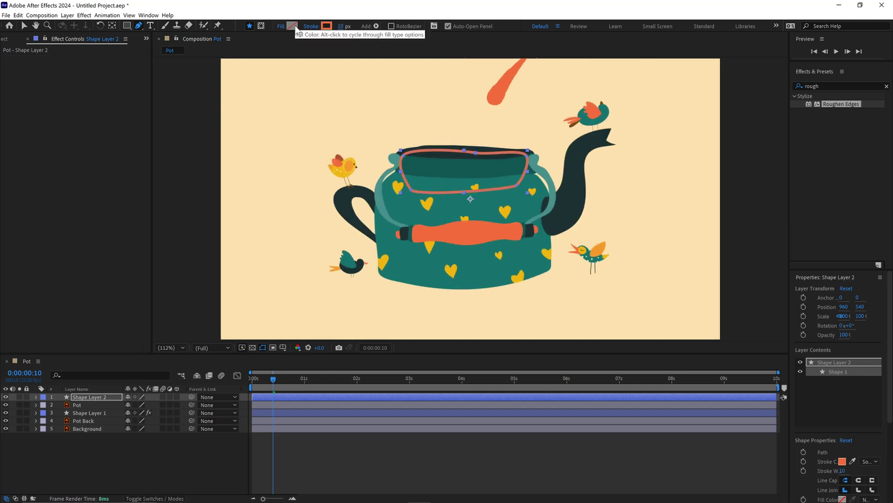
click(327, 25)
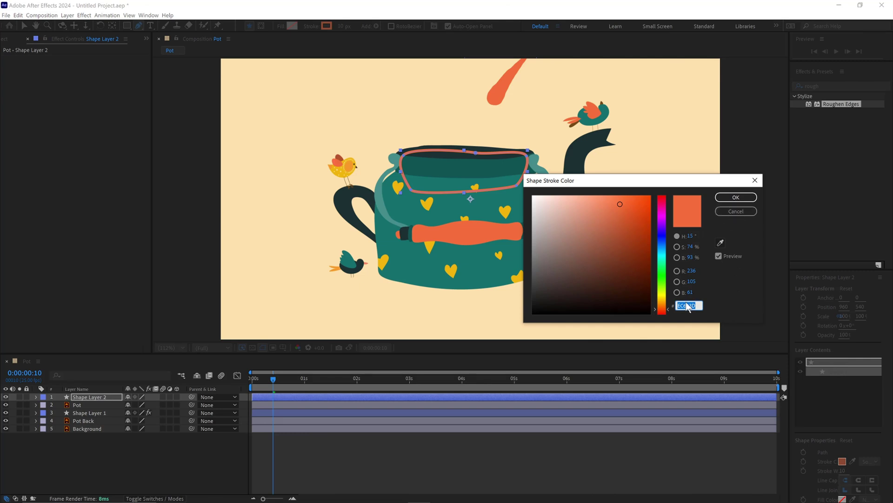
click(751, 210)
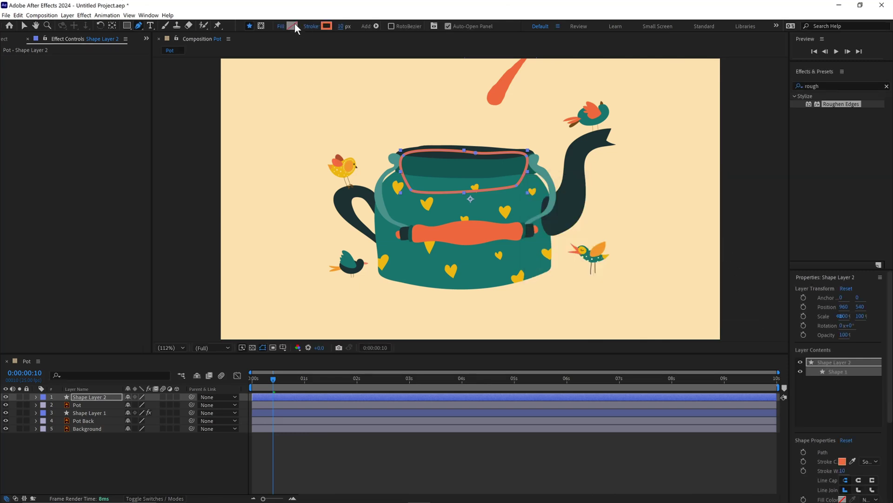
click(295, 24)
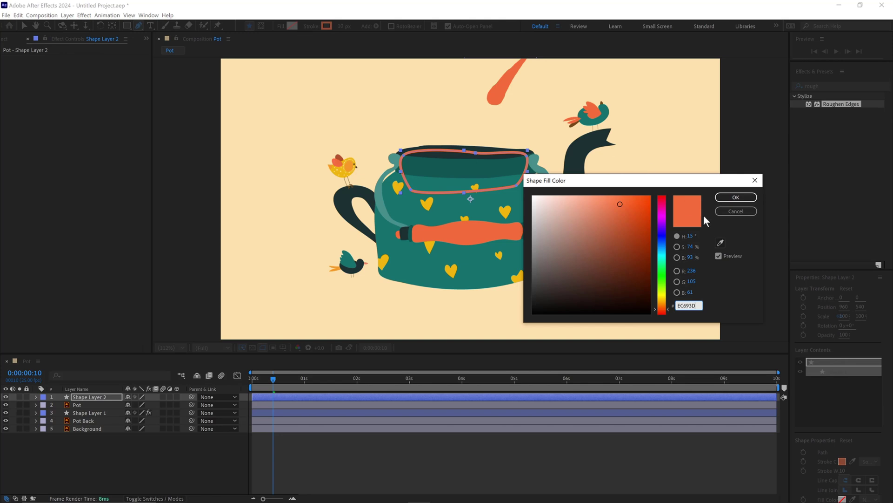
click(736, 198)
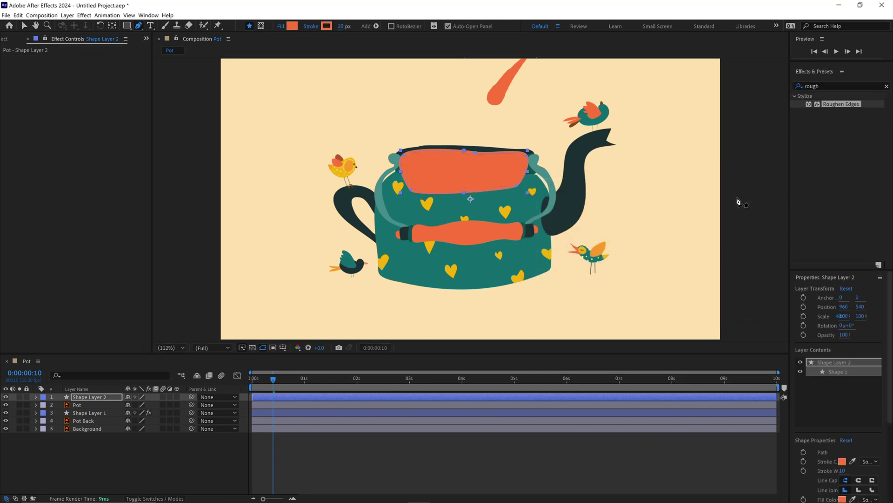
- Apply Roughen Edges and Wave Warp to Shape Layer 2, with Wave Width 300
drag(840, 106, 478, 188)
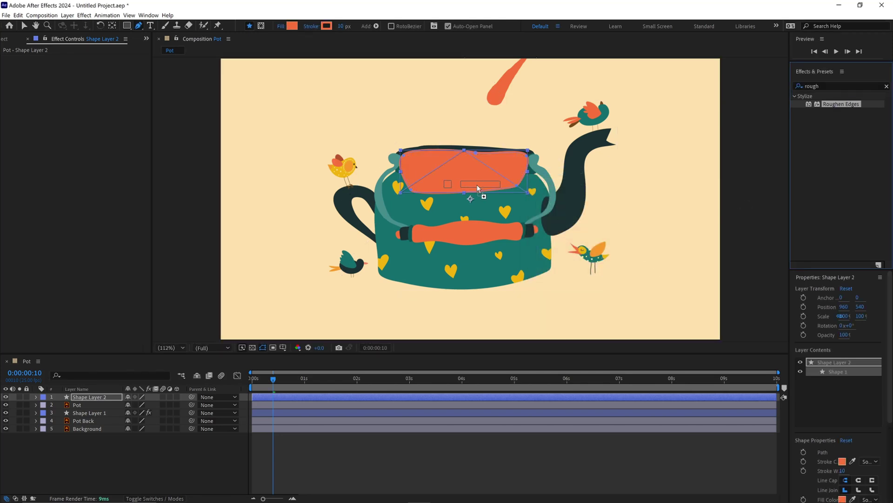
key(v)
key(ctrl+f)
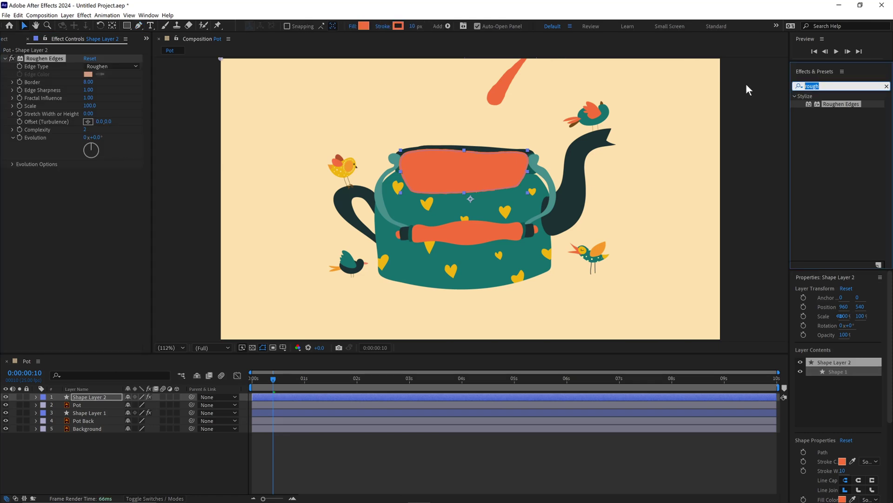
text(wave)
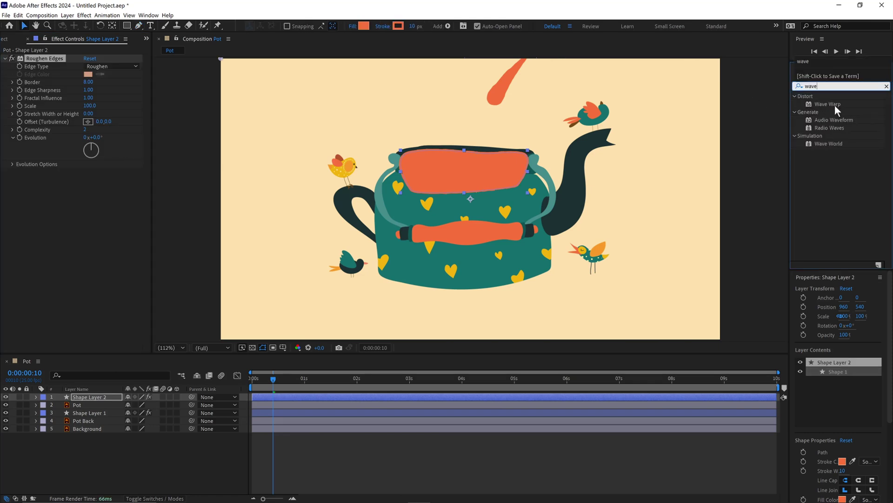
drag(835, 104, 498, 163)
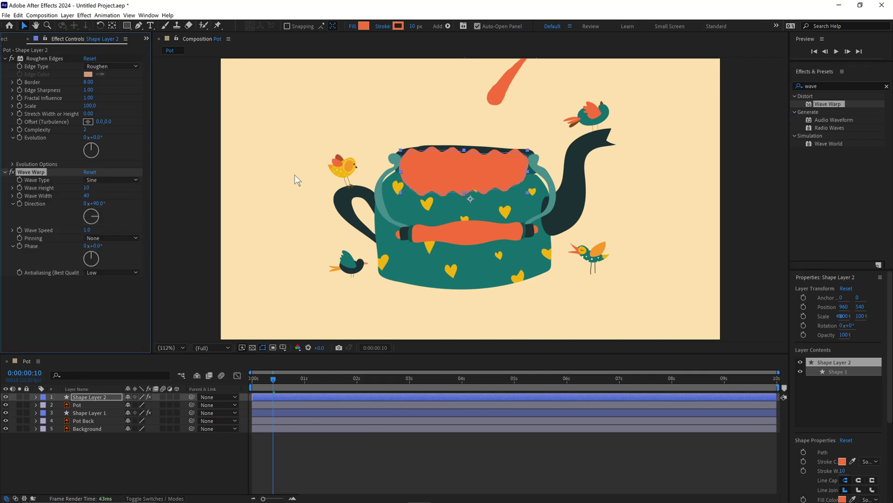
click(87, 196)
text(300)
key(Return)
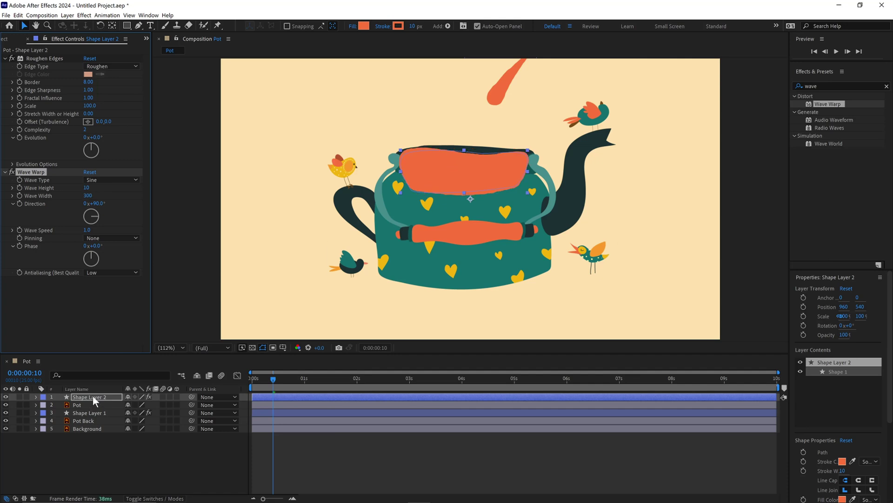
- Put Shape Layer 2 below Pot and keyframe its Position rising from 1s to 3s, then preview
drag(93, 396, 90, 408)
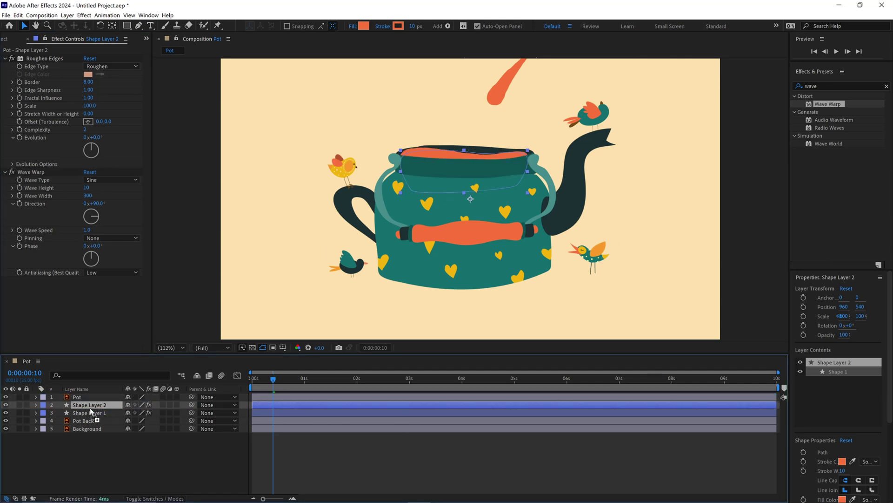
drag(289, 380, 305, 381)
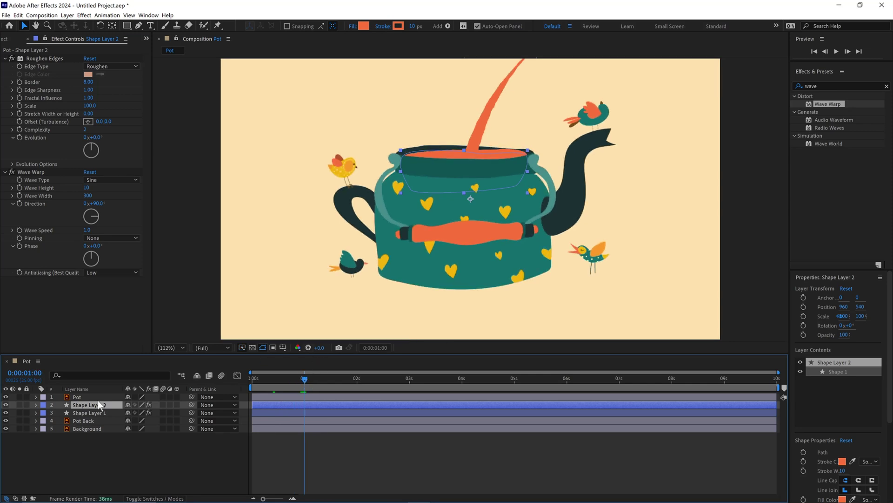
drag(510, 163, 511, 177)
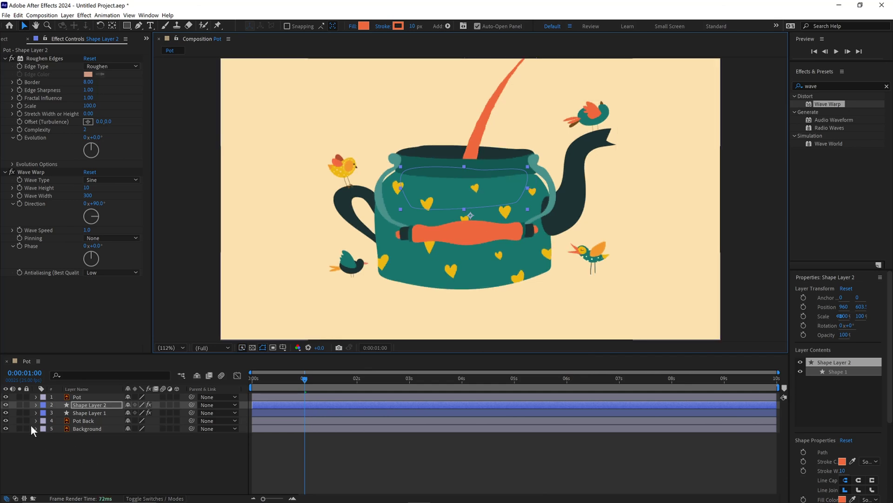
key(p)
click(59, 413)
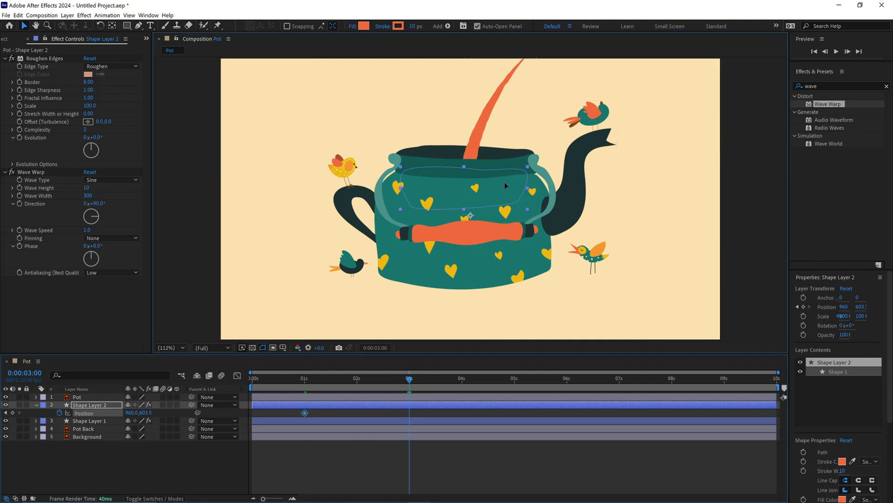
drag(505, 182, 507, 169)
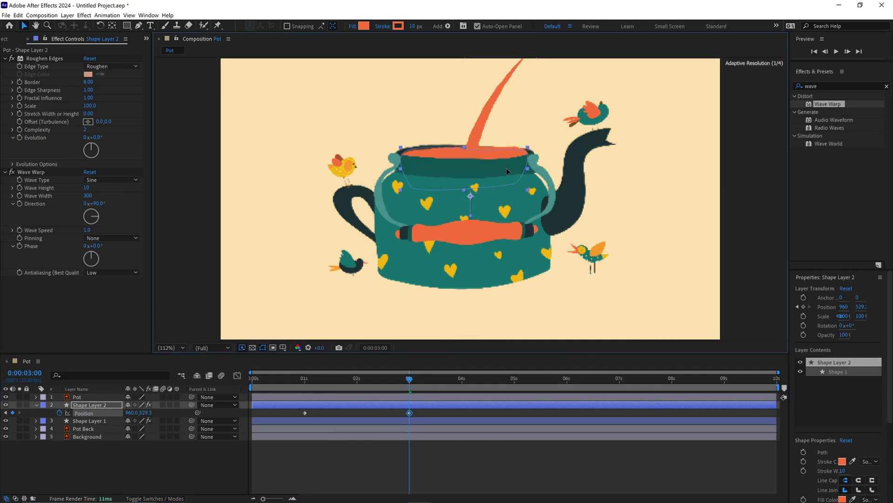
key(space)
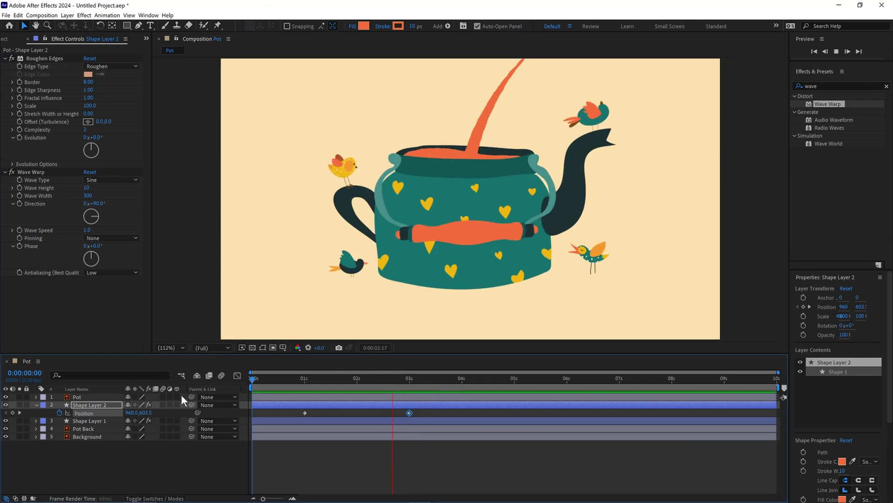